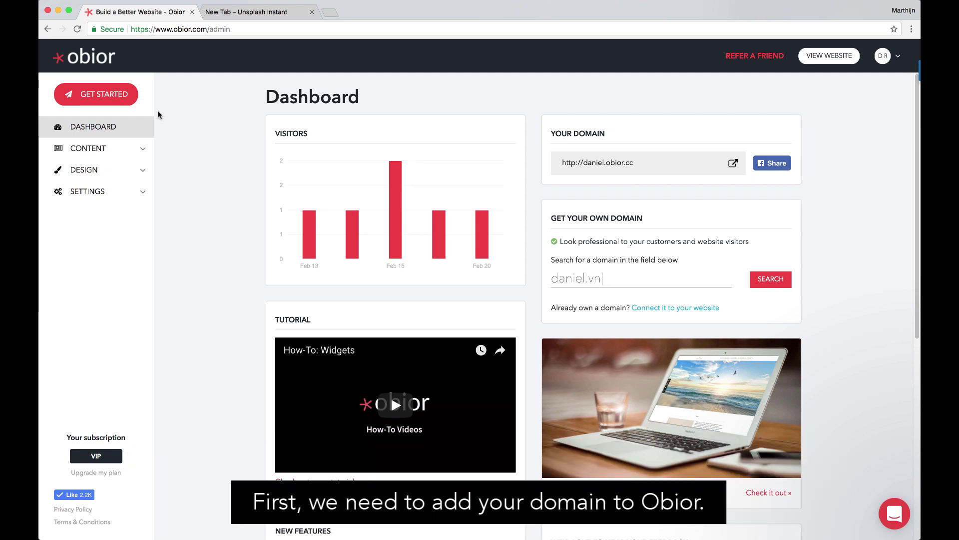
Connect the already-owned domain obior.xyz from Domain Settings and save it
click(83, 190)
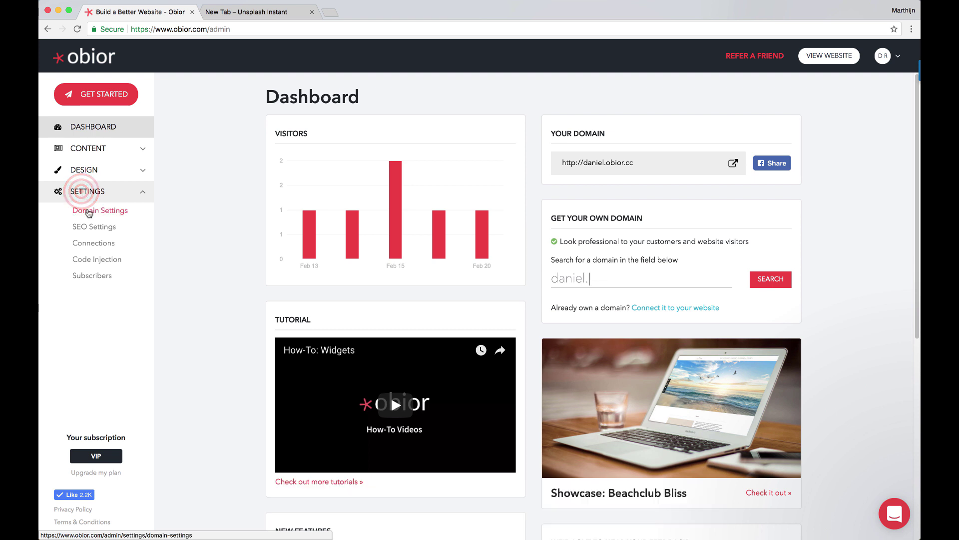
click(88, 211)
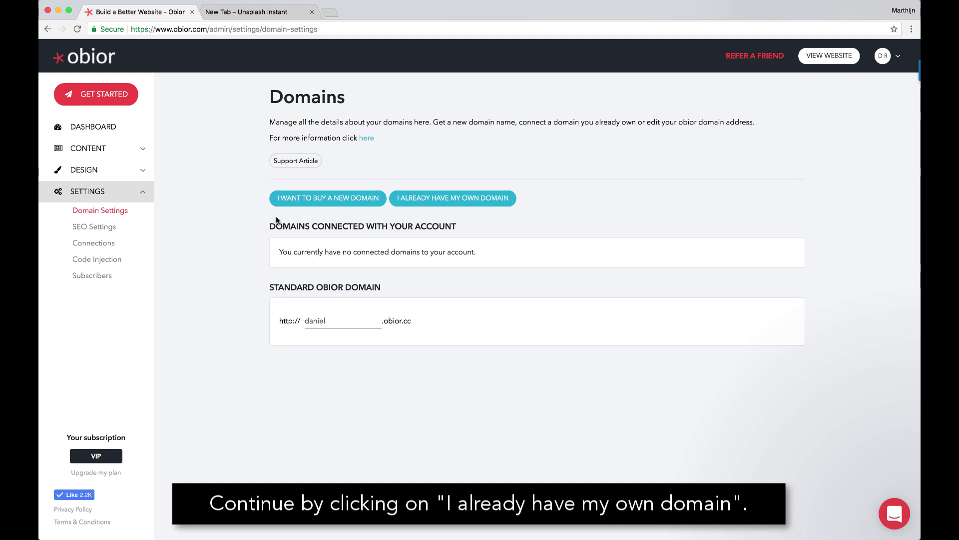
click(439, 202)
click(437, 204)
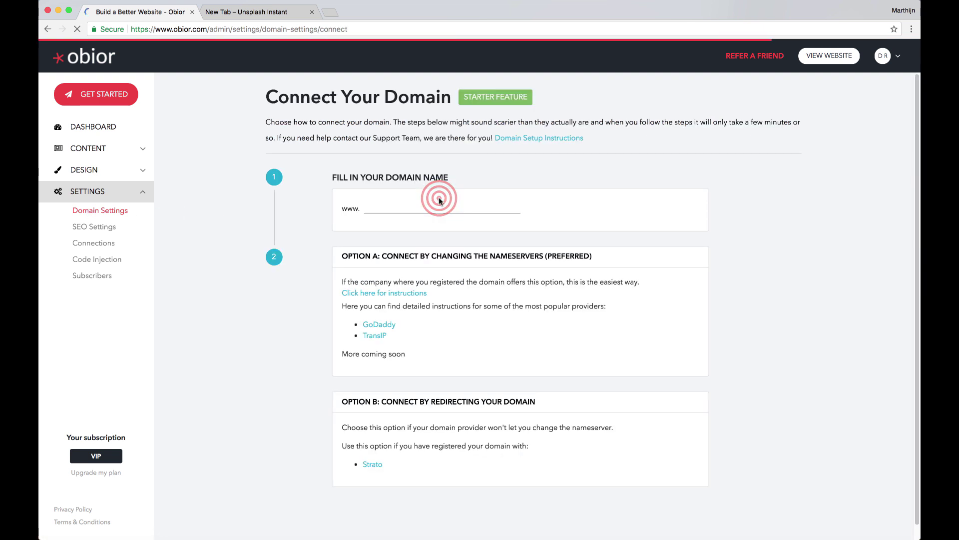
text(obior.xyz)
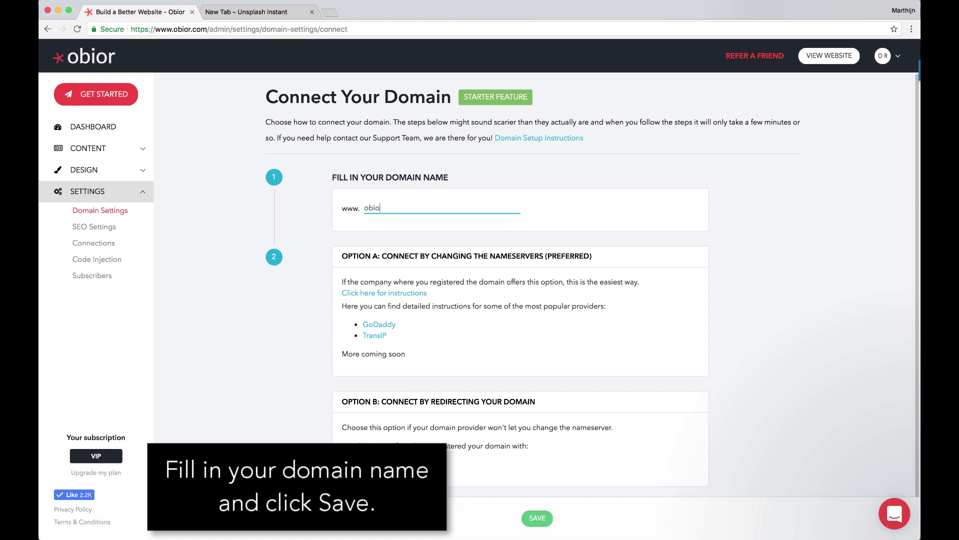
click(537, 517)
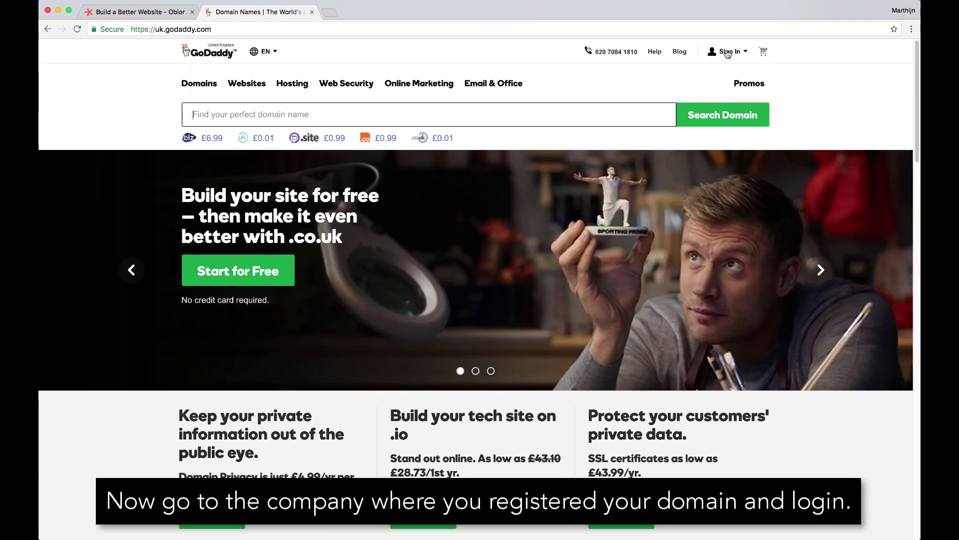
Sign in to GoDaddy and select the first MX value mx.zoho.com in OBIOR.XYZ's DNS records
click(728, 51)
click(615, 151)
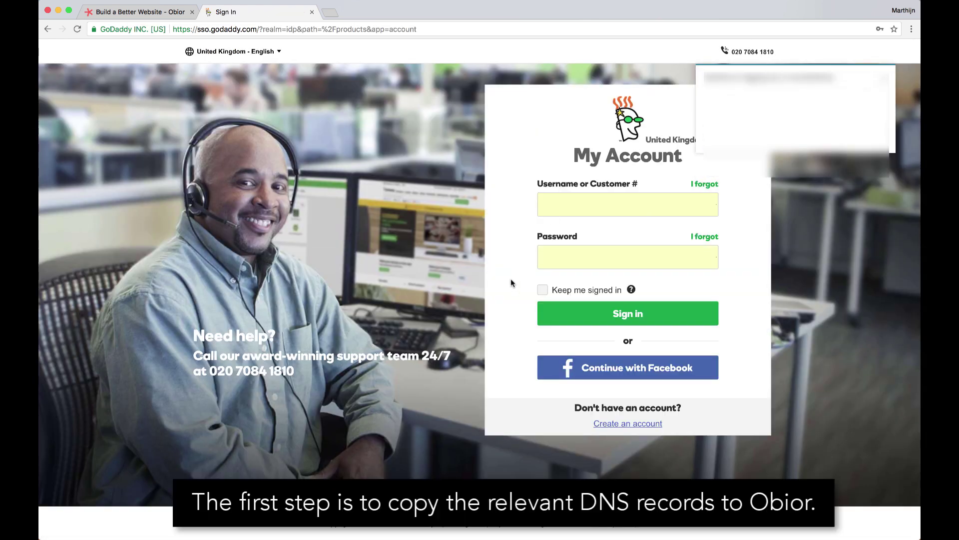
key(Return)
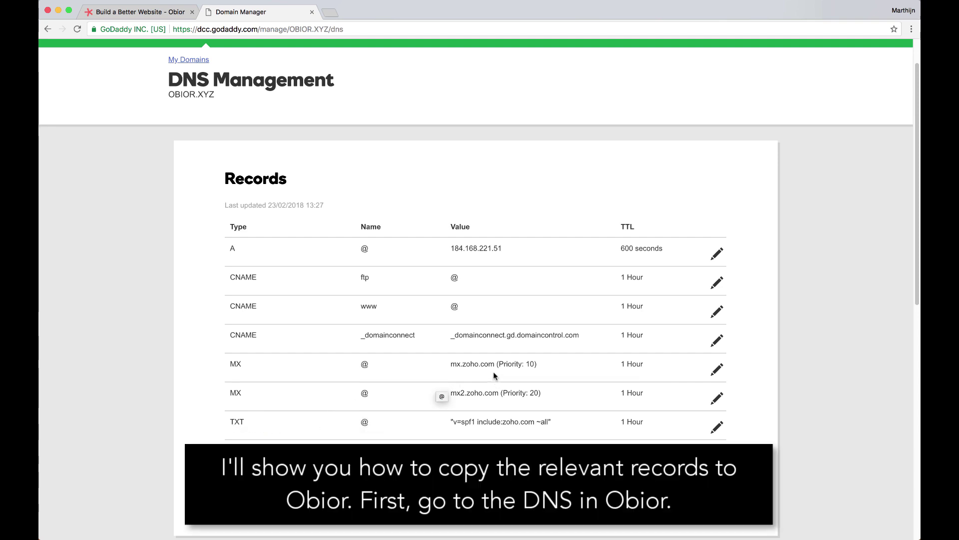
drag(495, 364, 450, 364)
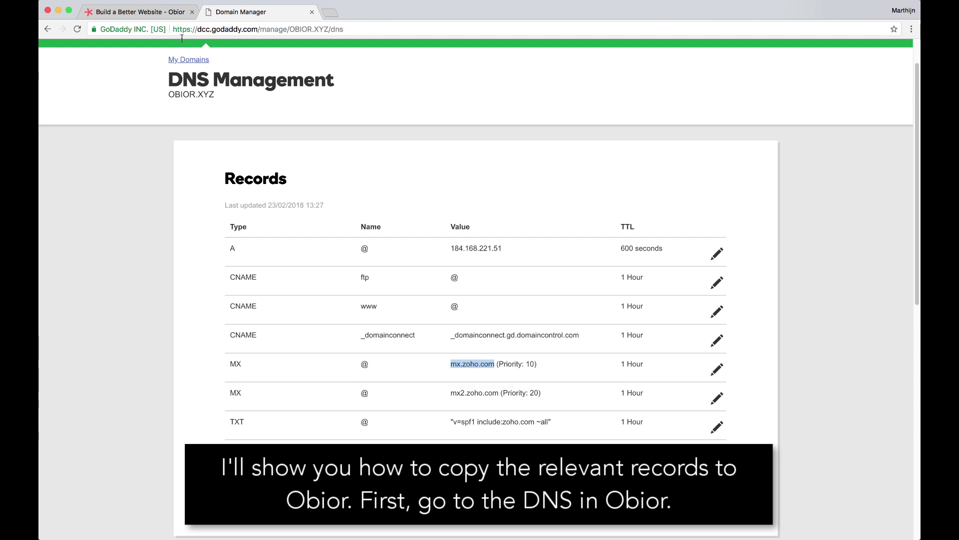
Add an MX record for obior.xyz in Obior's DNS settings with value 10 mx.zoho.com
click(167, 14)
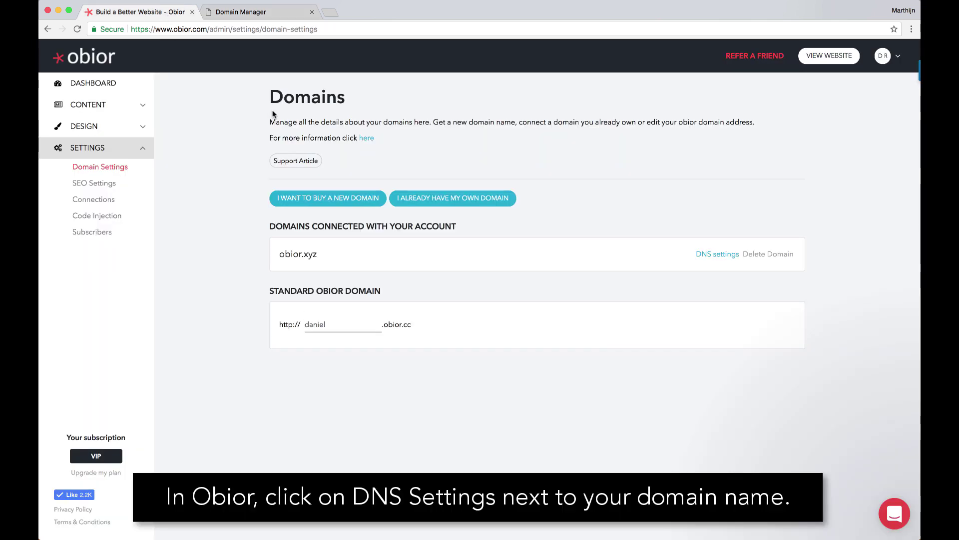
click(112, 167)
click(709, 254)
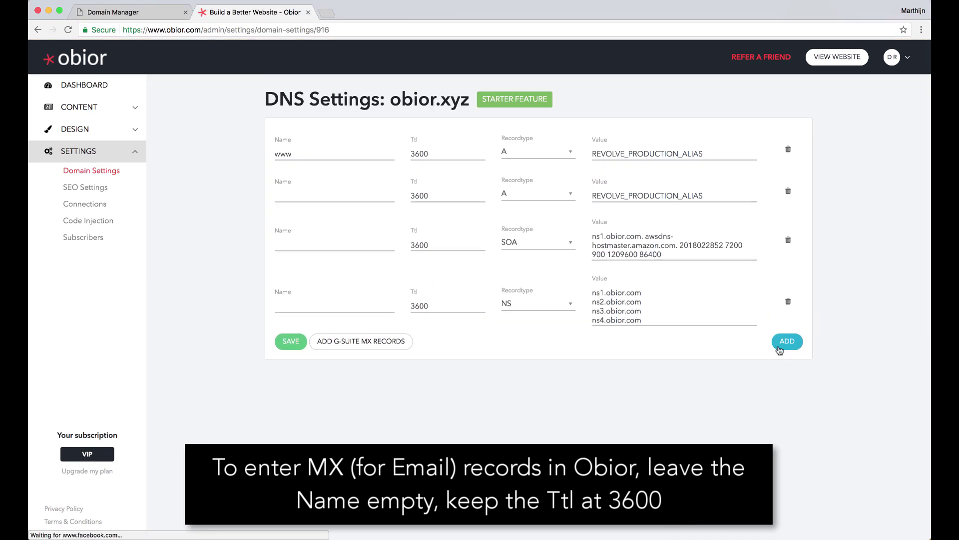
click(787, 340)
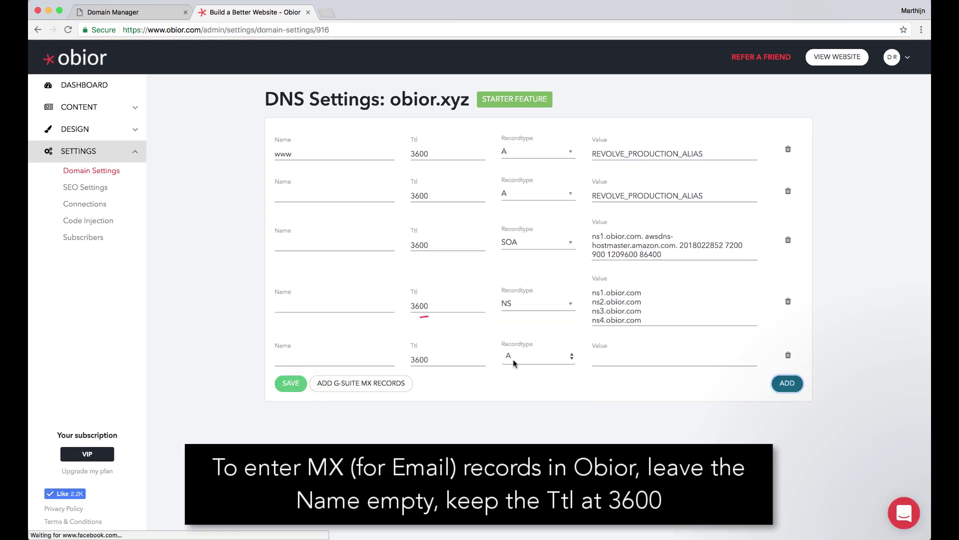
click(537, 356)
click(513, 395)
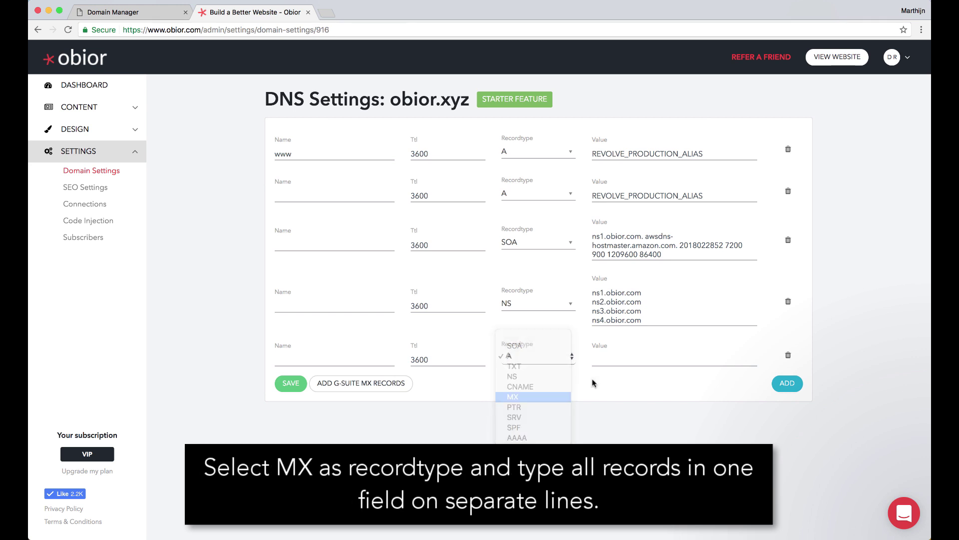
click(635, 363)
text(mx.zoho.com)
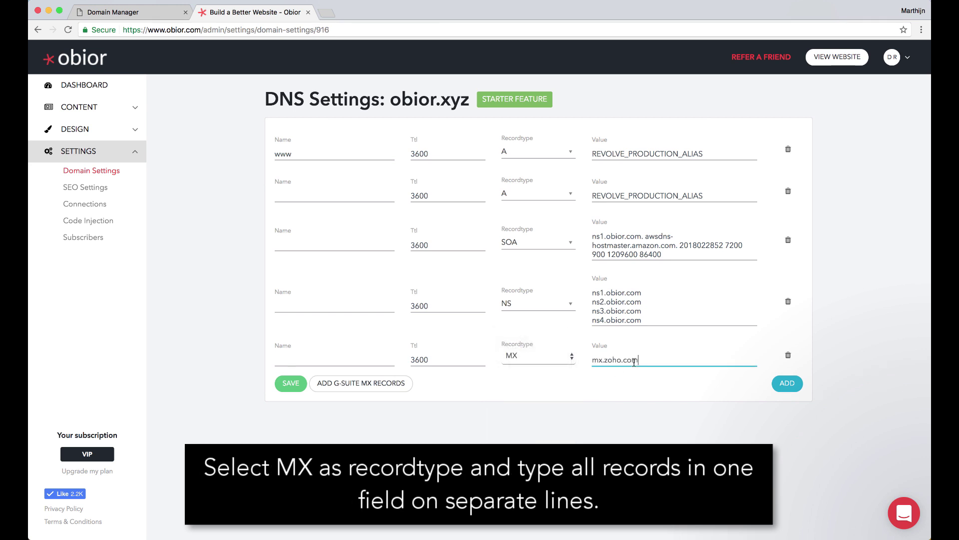
click(593, 361)
text(10)
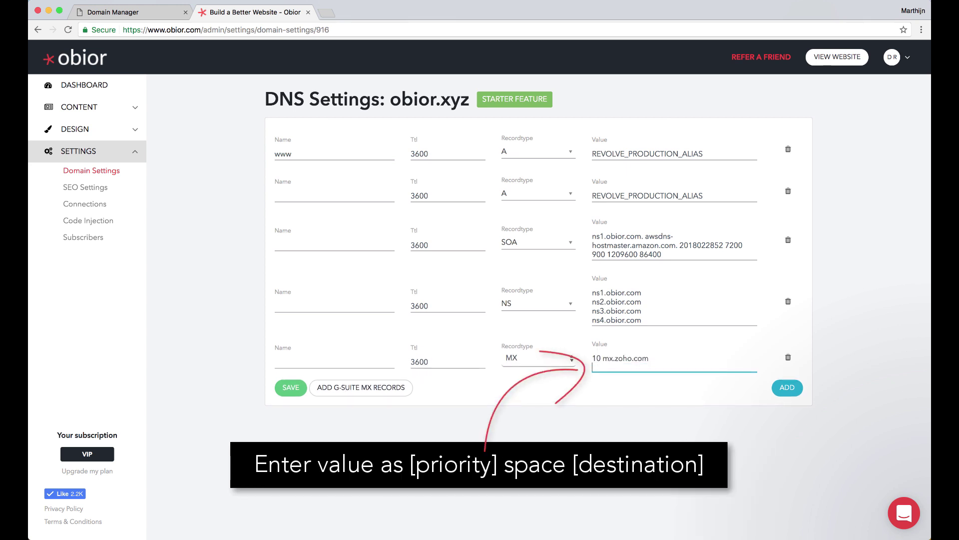
Copy mx2.zoho.com from GoDaddy and append it to the MX value with priority 20
click(112, 12)
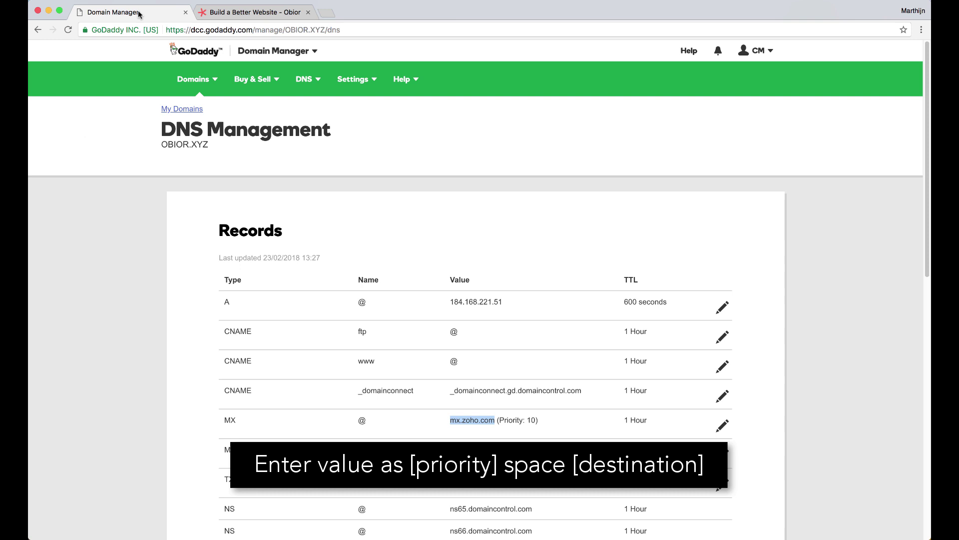
scroll(480, 452, down, 1)
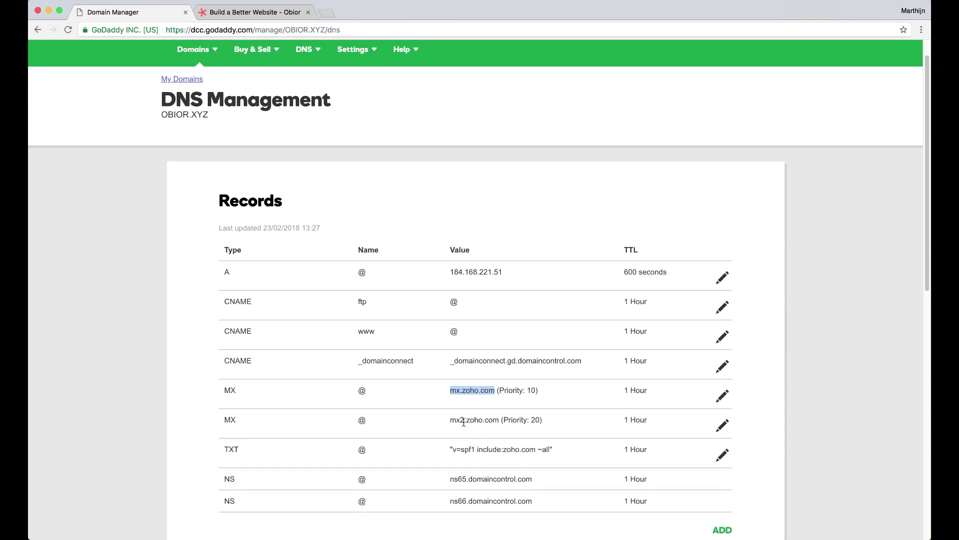
drag(450, 420, 499, 420)
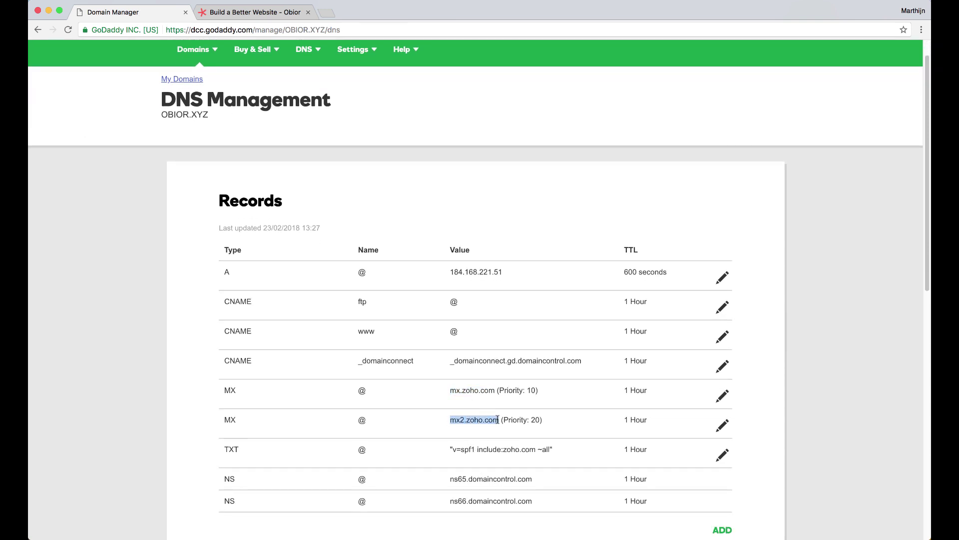
key(super+c)
click(255, 13)
text(20)
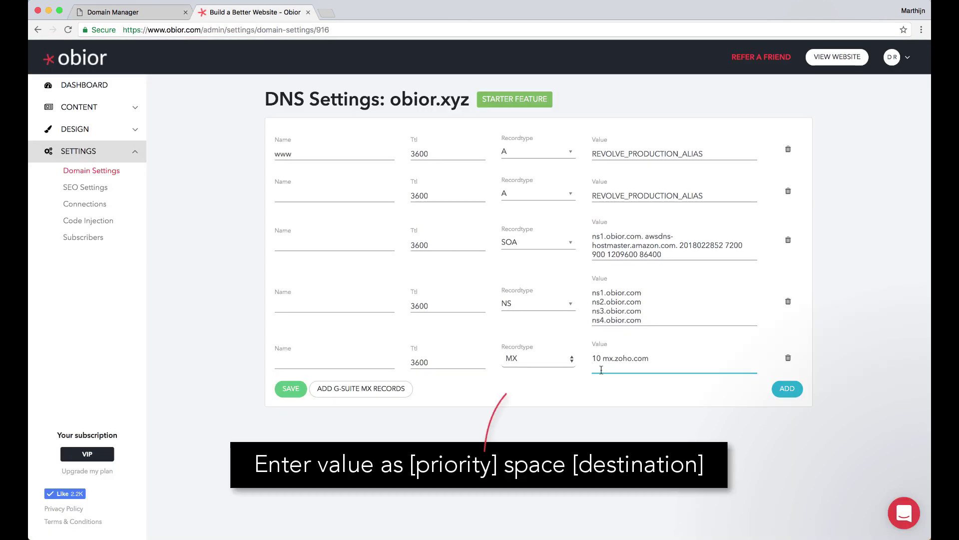
key(super+v)
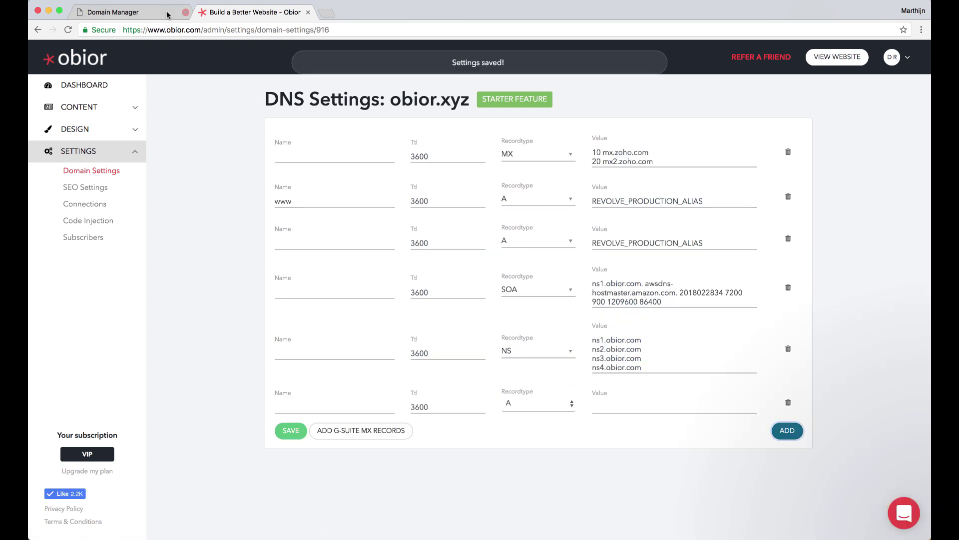
Copy the Zoho SPF value from GoDaddy into a new TXT record for obior.xyz and save it
click(166, 12)
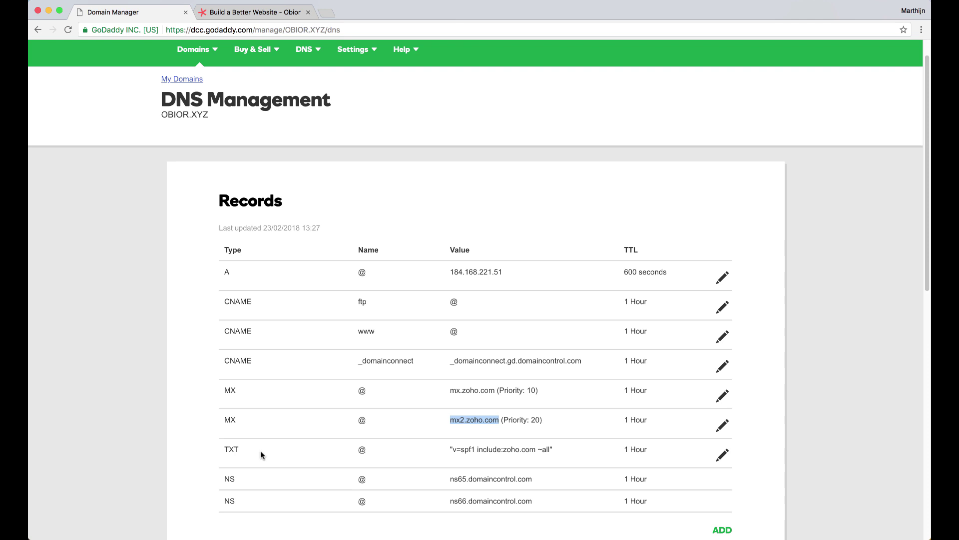
drag(450, 450, 555, 451)
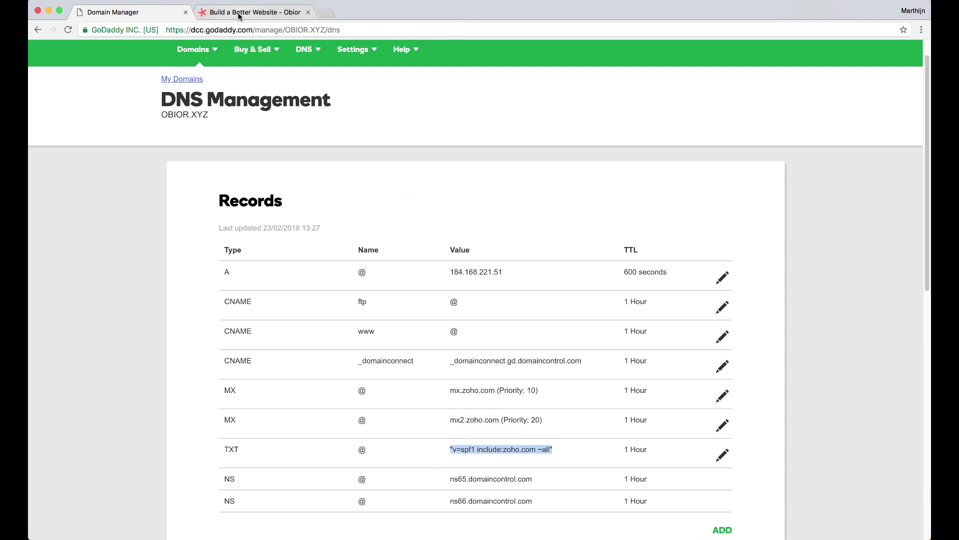
click(255, 12)
click(626, 408)
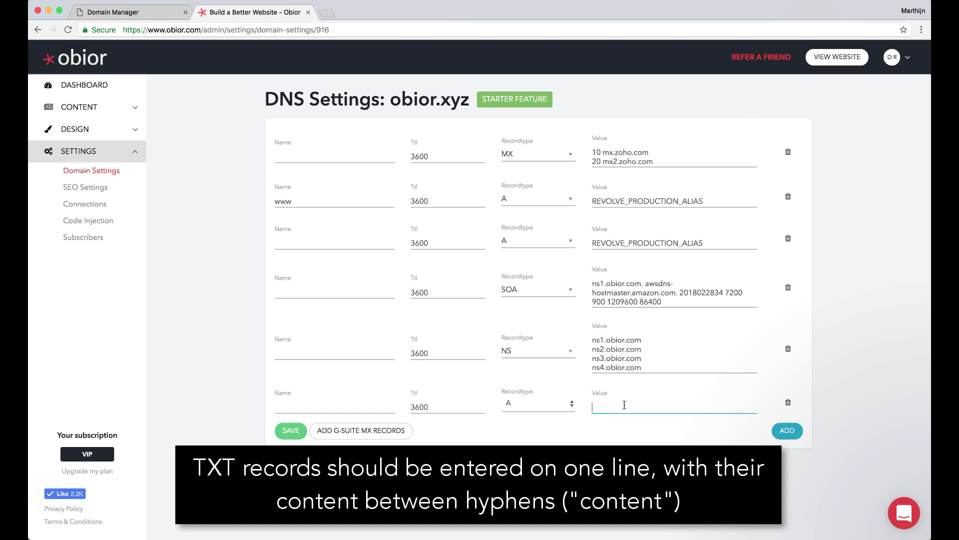
key(super+v)
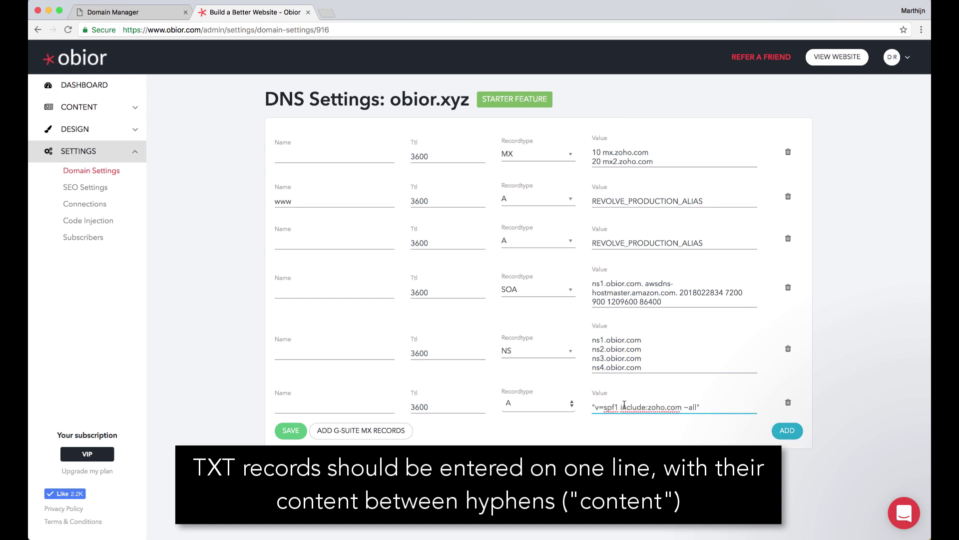
click(558, 405)
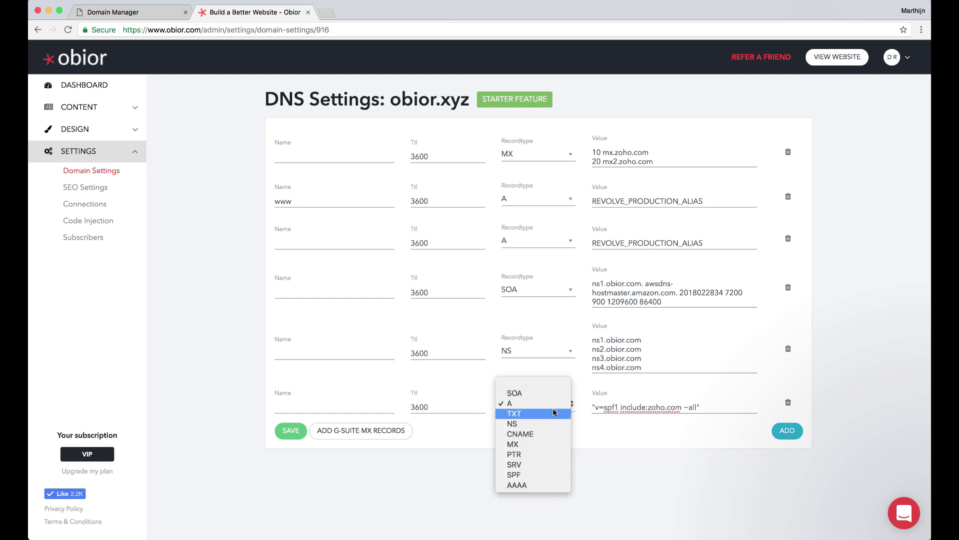
click(514, 413)
click(289, 430)
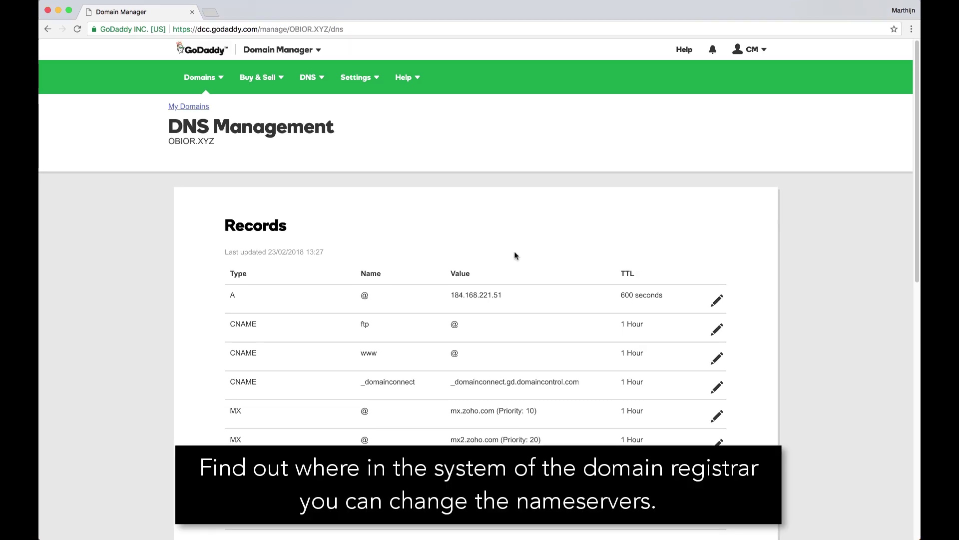
scroll(515, 255, down, 5)
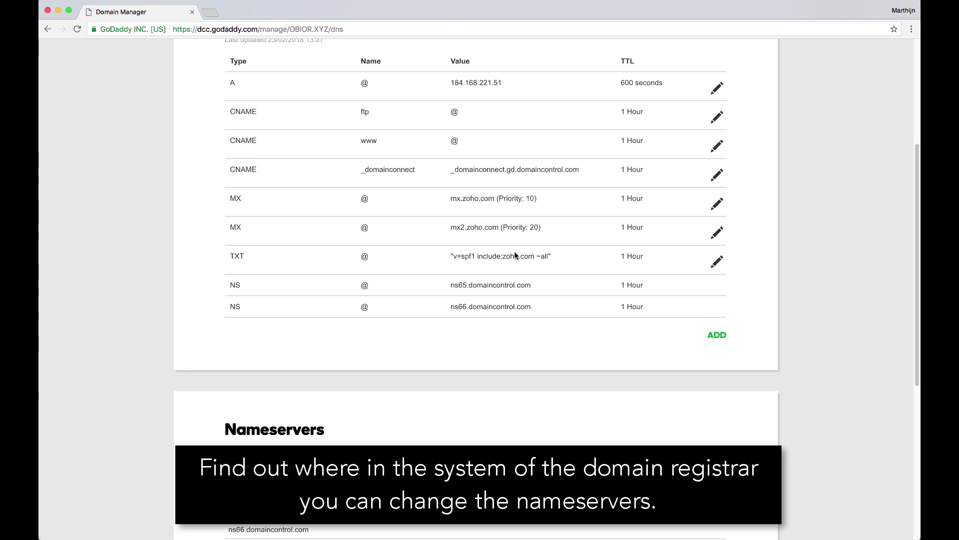
scroll(515, 255, down, 3)
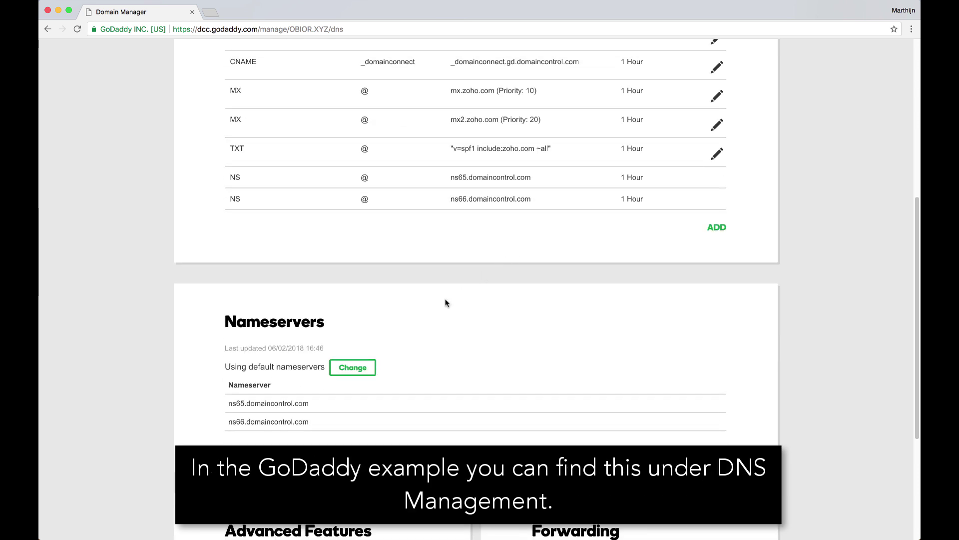
Switch obior.xyz to custom nameservers and enter ns1.obior.com and ns2.obior.com
click(353, 369)
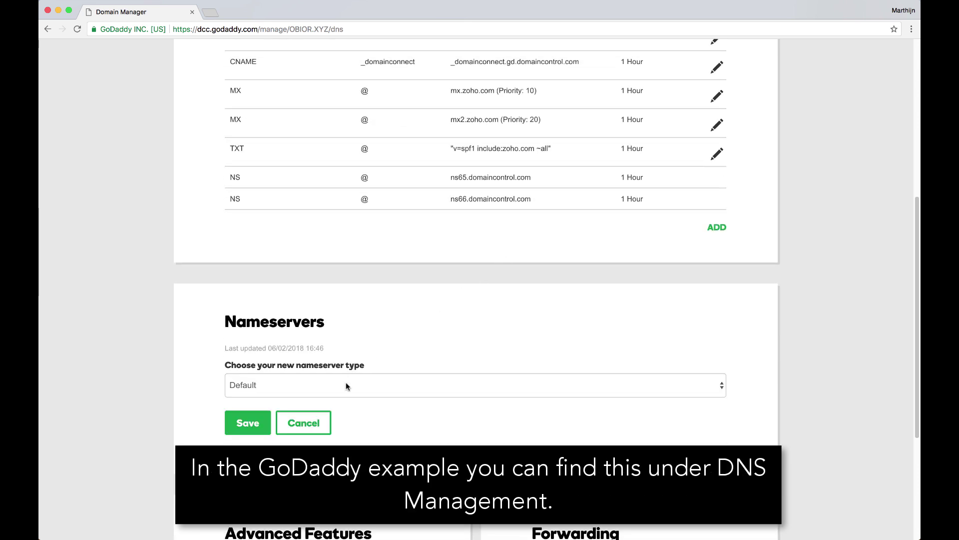
click(346, 384)
click(349, 395)
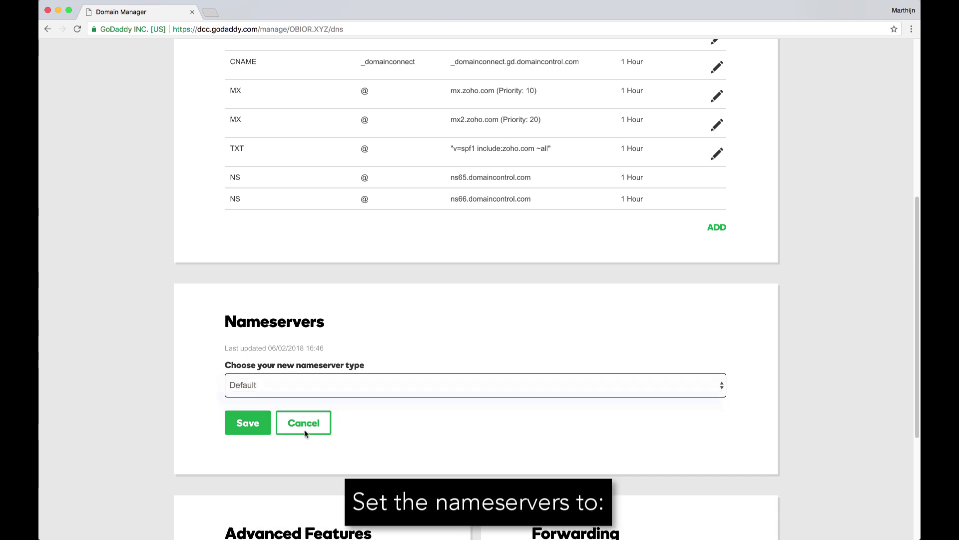
click(271, 444)
text(ns)
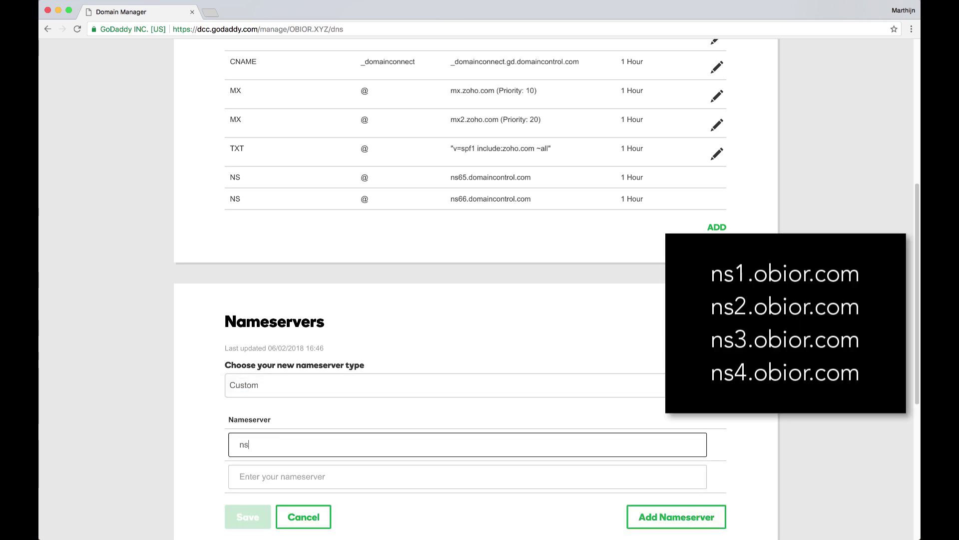
text(1.obior.com)
click(234, 475)
text(ns1.)
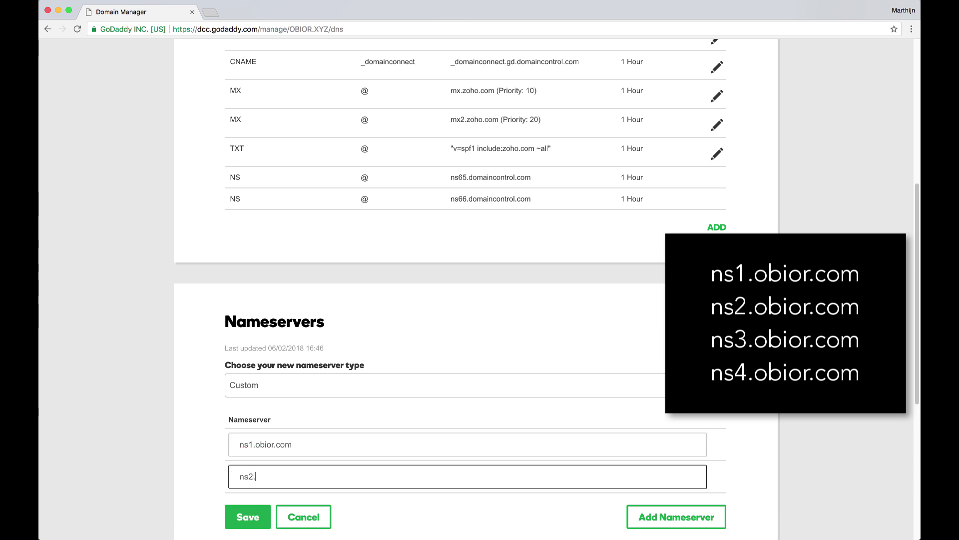
text(obior.com)
Add ns3.obior.com and ns4.obior.com as further nameservers and save the change
click(676, 516)
click(425, 508)
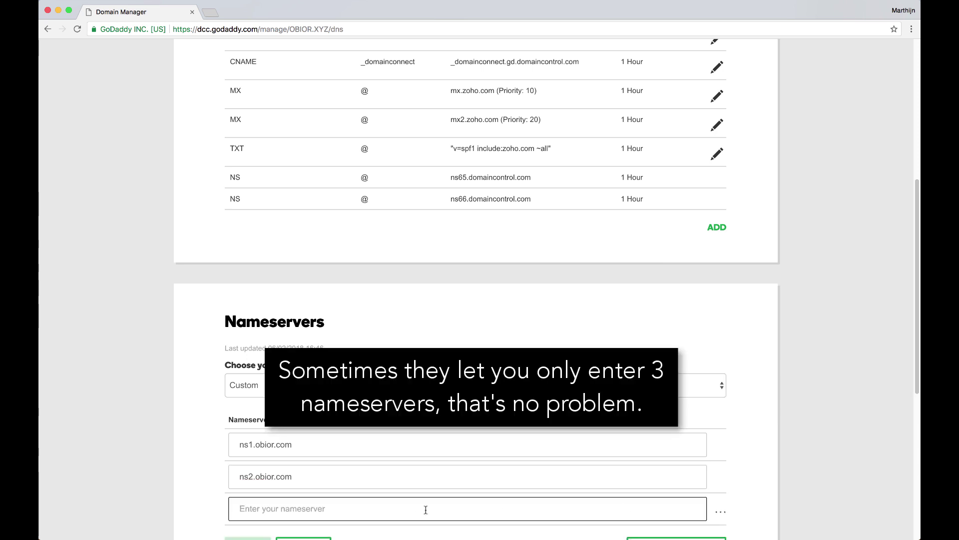
text(ns3.obior)
text(.com)
scroll(731, 444, down, 4)
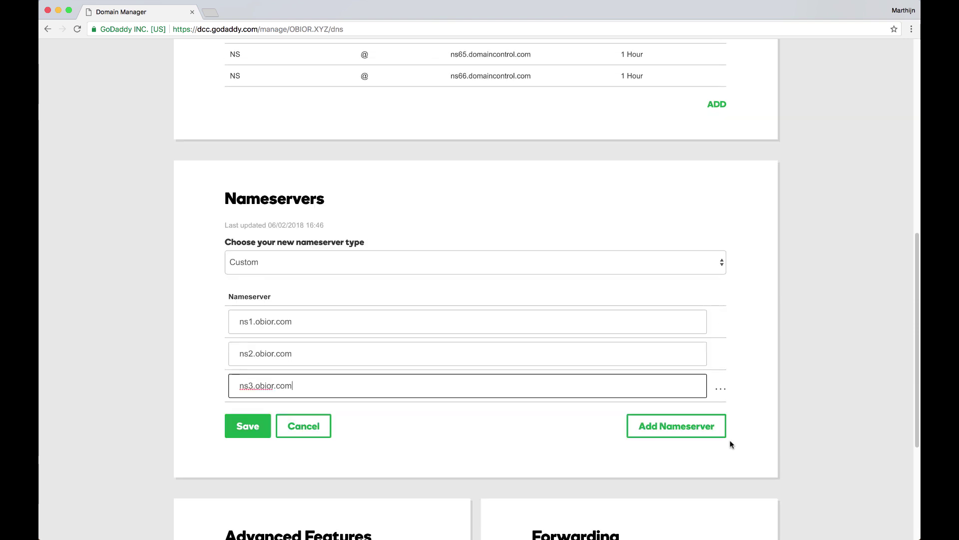
scroll(731, 444, down, 2)
click(676, 351)
click(429, 343)
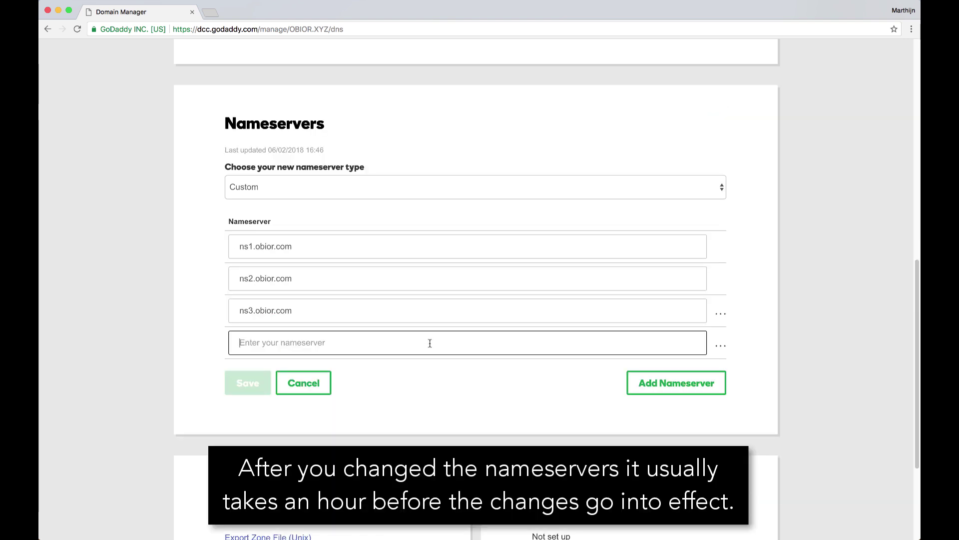
text(ns4.o)
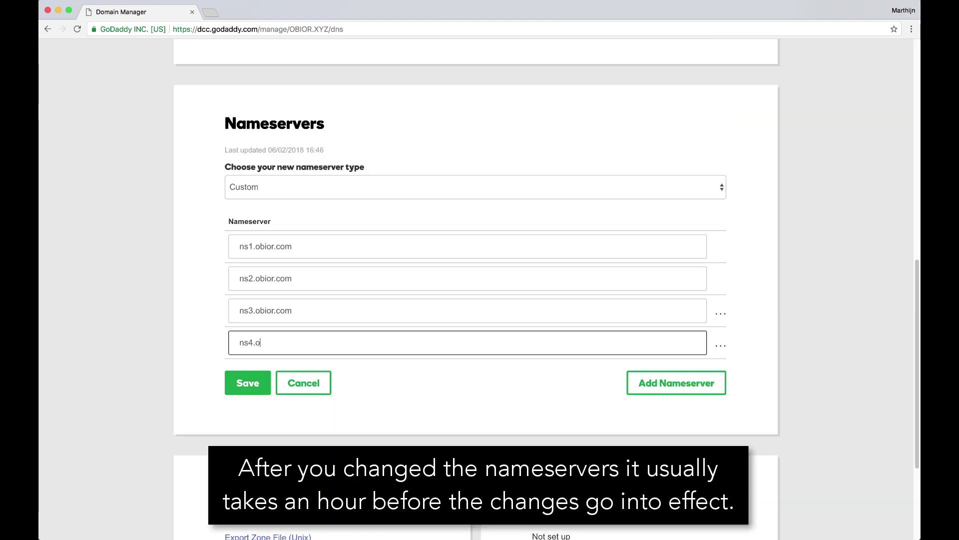
text(bior.com)
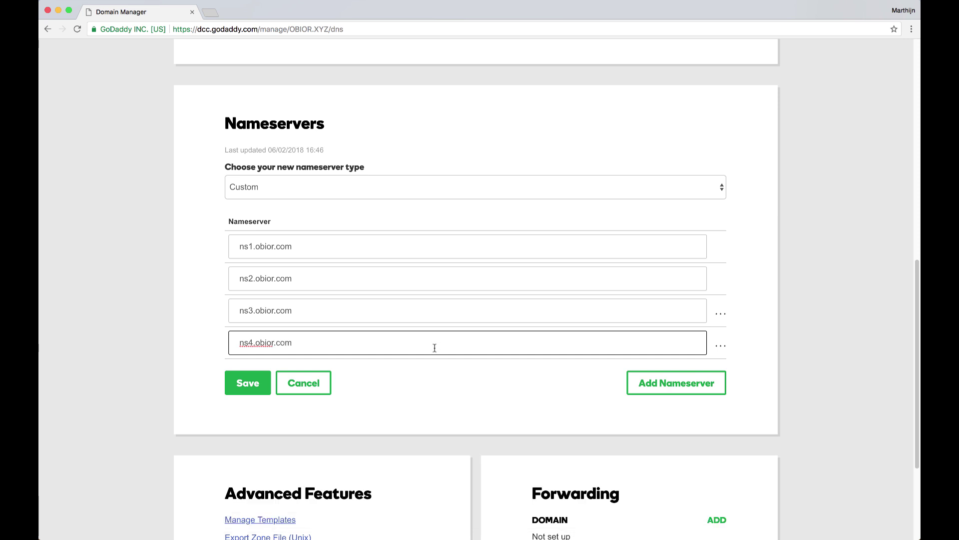
click(248, 384)
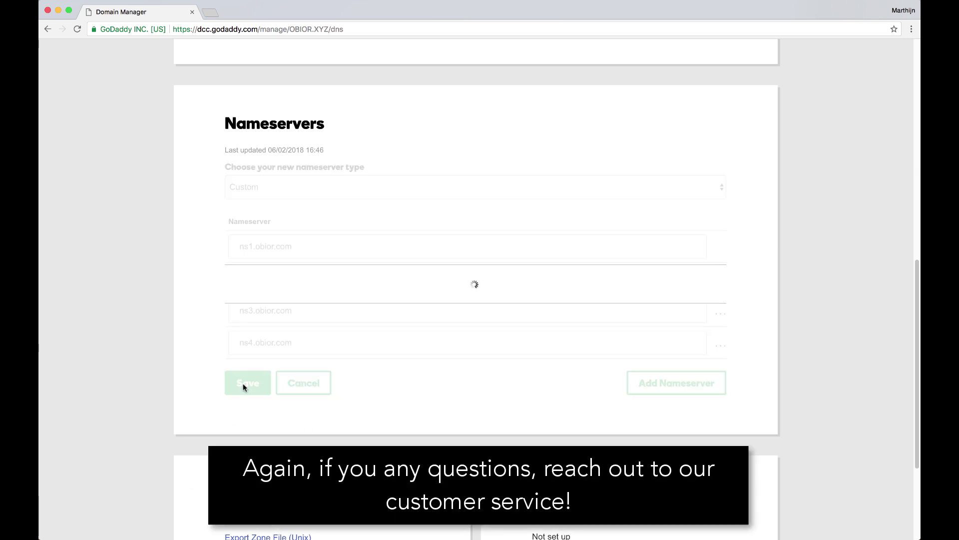